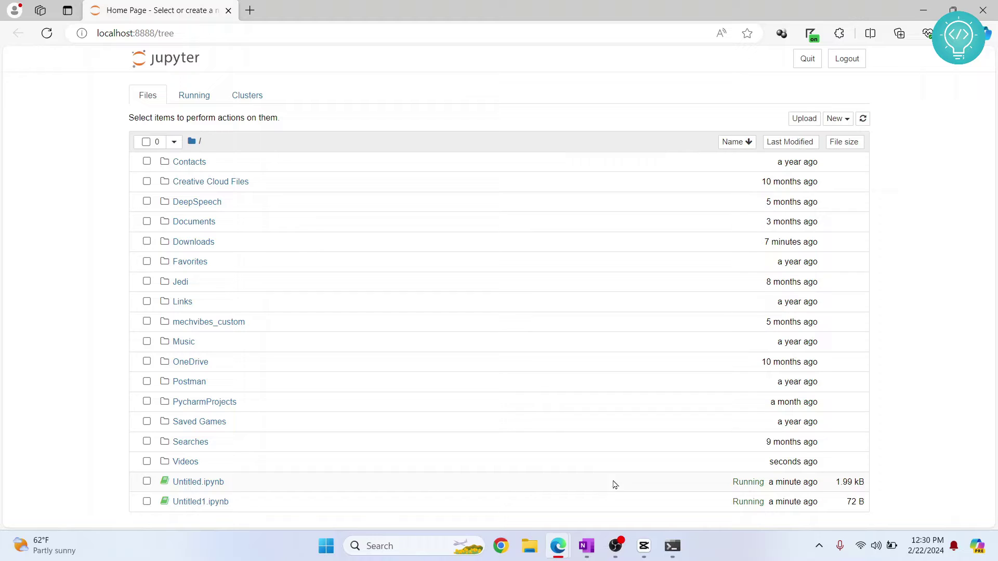
Step: Show the New menu's notebook kernel options on the Jupyter home page
click(838, 118)
Step: Create a Python 3 notebook and run its '!pip install pandas' cell
click(810, 147)
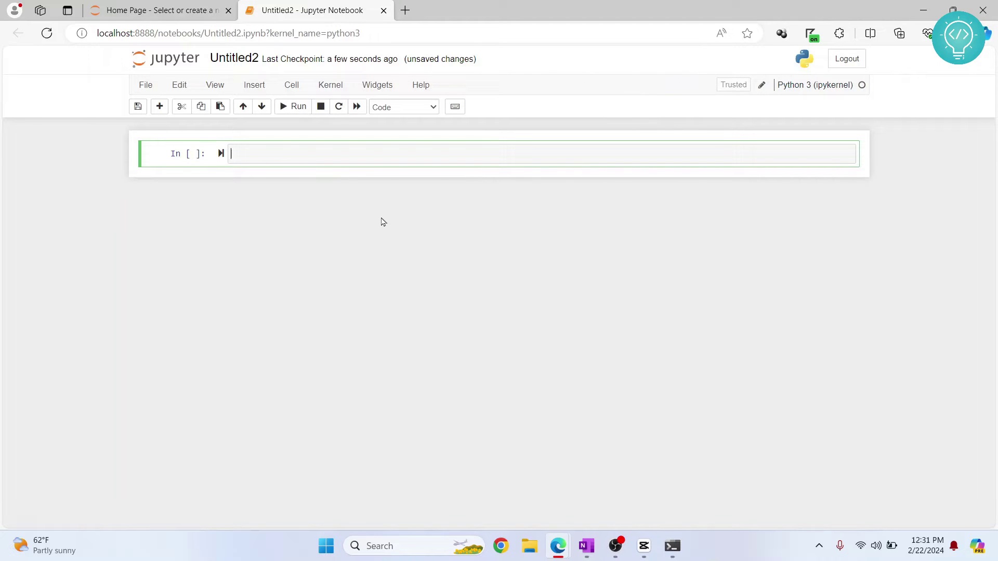
text(!pip install pandas)
key(ctrl+Return)
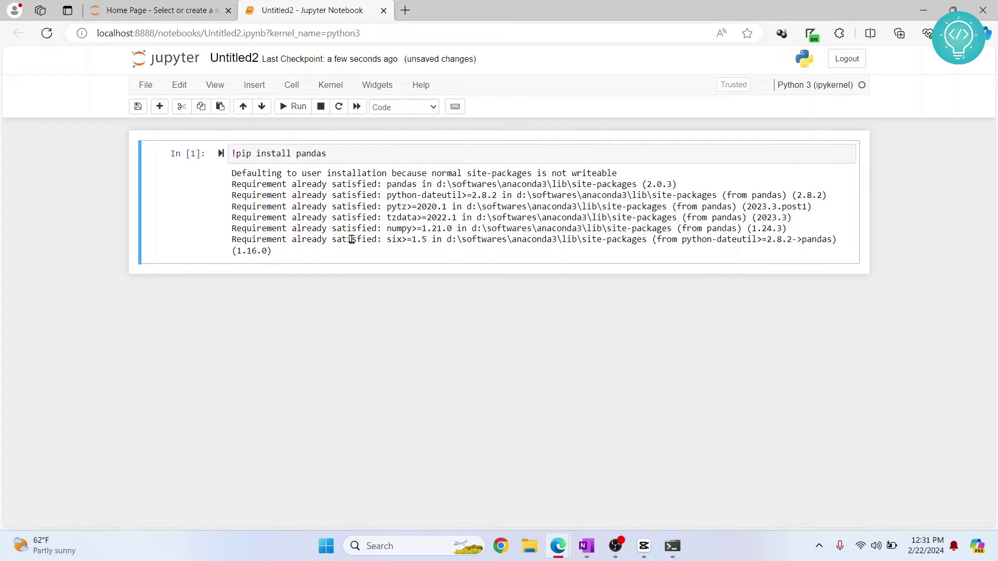
Step: Insert a second cell holding the pasted pandas DataFrame filtering code and run it
click(360, 154)
key(alt+Return)
click(341, 277)
text(import pandas as pd  # Create a DataFrame data = {'Name': ['Alice', 'Bob', 'Charlie'],         'Age': [25, 30, 22],         'City': ['New York', 'San Francisco', 'Los Angeles']}  df = pd.DataFrame(data)  # Display the DataFrame print("Original DataFrame:") print(df)  # Filter rows where age is greater than 25 filtered_df = df[df['Age'] > 25]  # Display the filtered DataFrame print("\nFiltered DataFrame:") print(filtered_df))
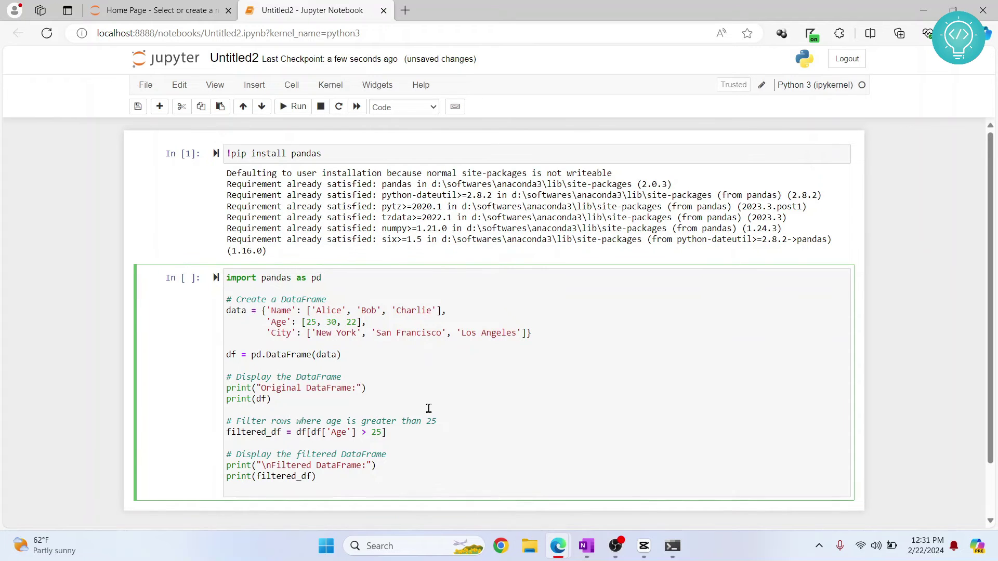
key(ctrl+Return)
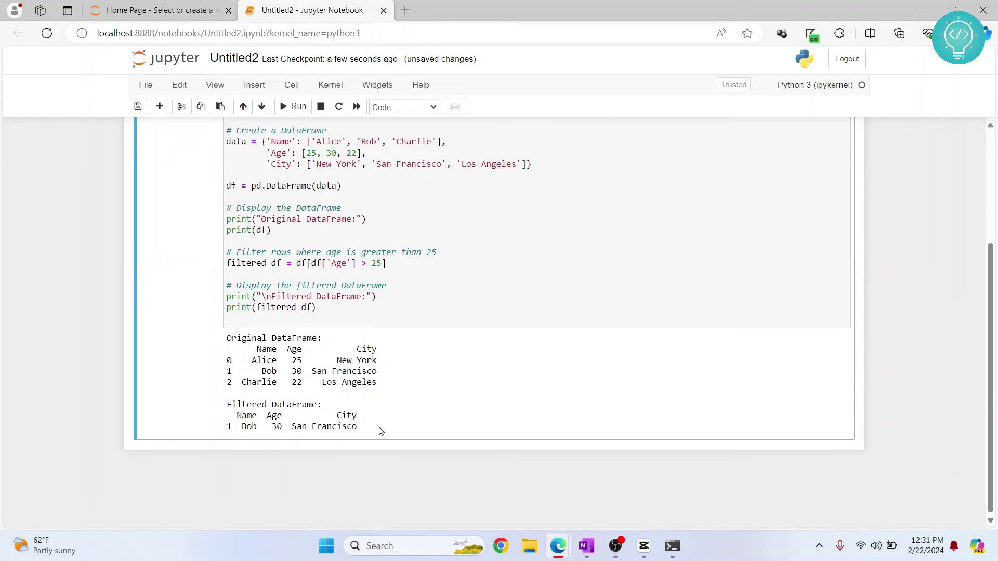
Step: Select the printed DataFrame output, then delete the blank line after print(filtered_df)
drag(377, 430, 217, 342)
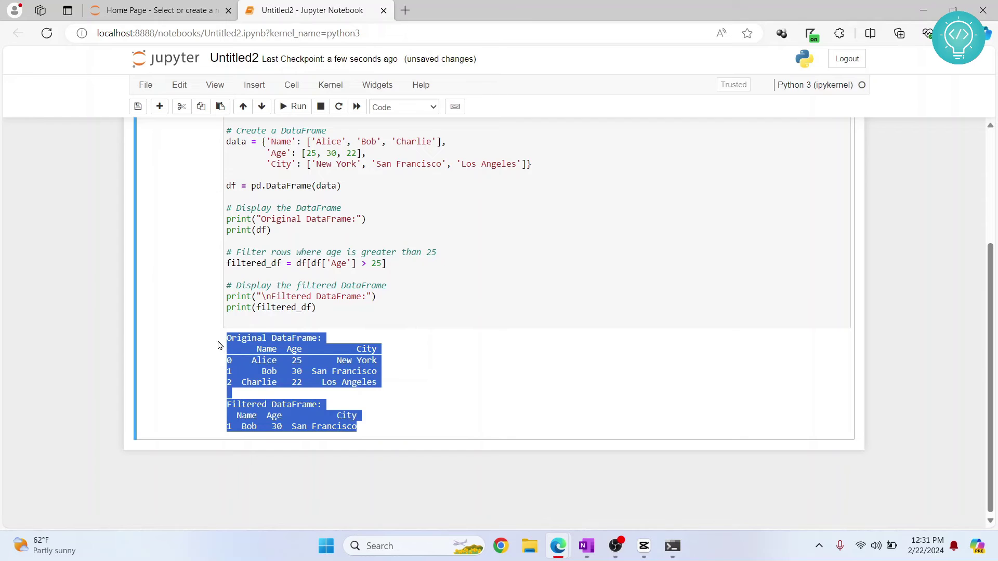
scroll(216, 341, up, 1)
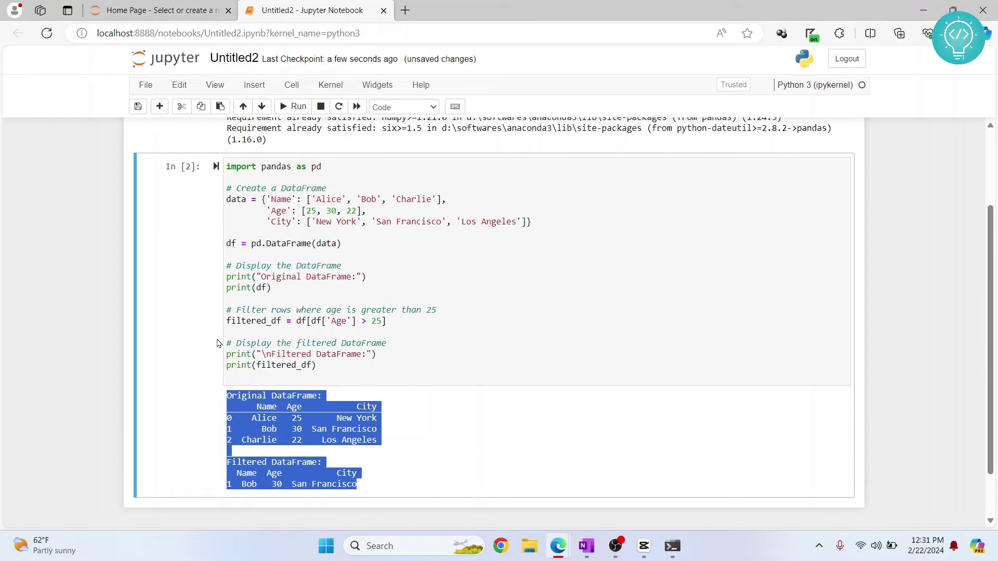
click(366, 245)
scroll(366, 243, up, 2)
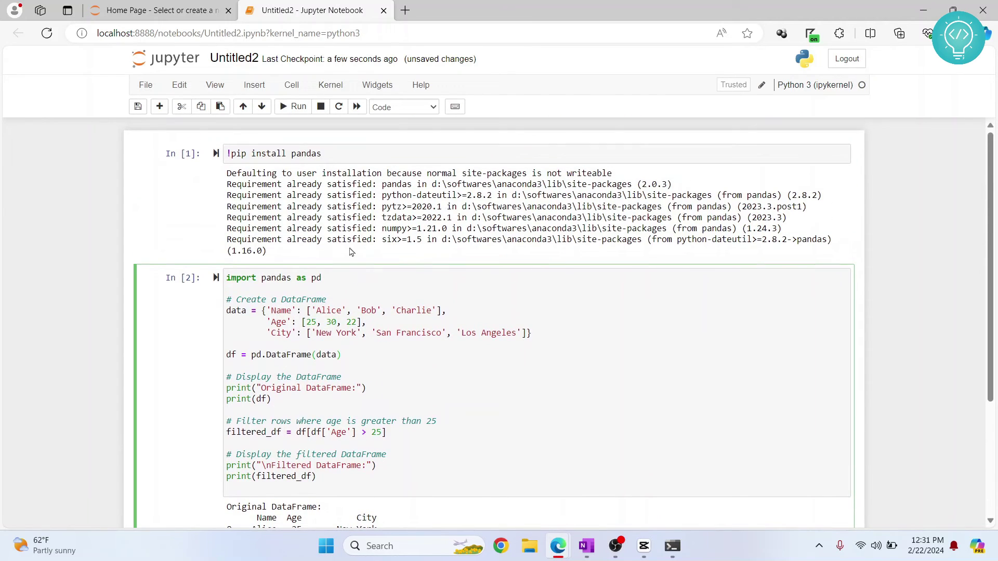
scroll(424, 363, down, 2)
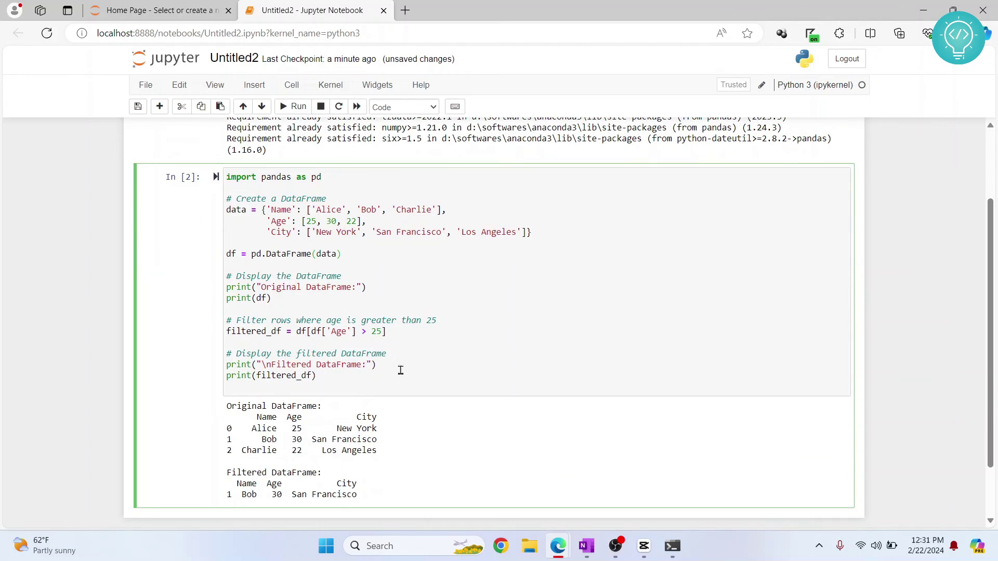
key(BackSpace)
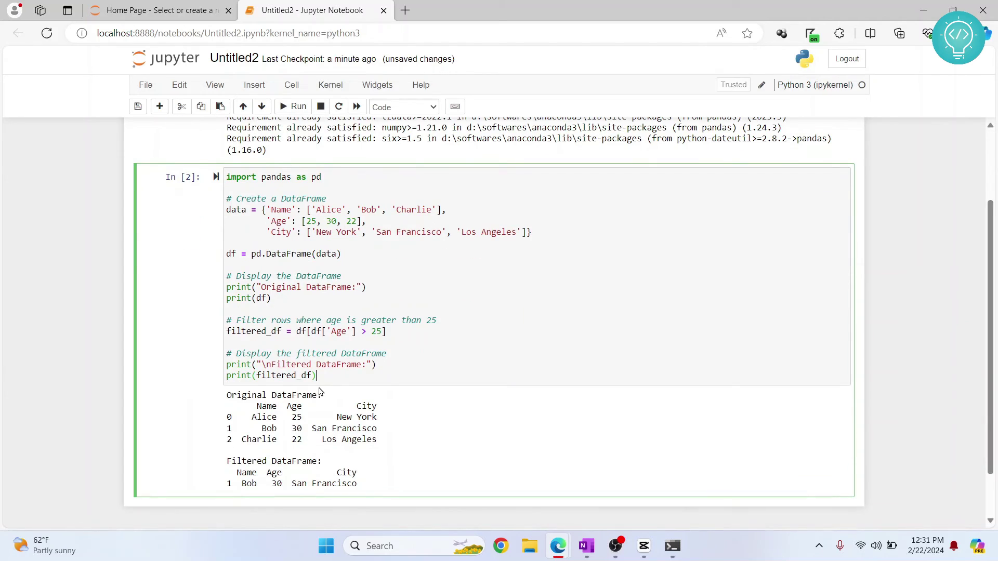